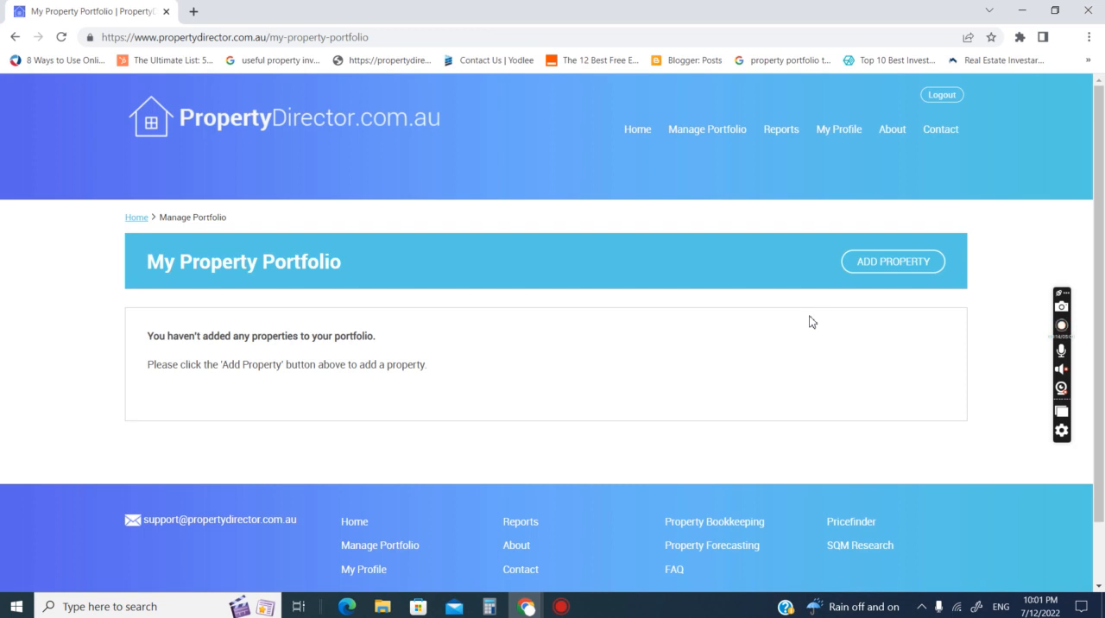
- Start a new property entry in the portfolio and fill in its street address using the matching suggestion
click(904, 267)
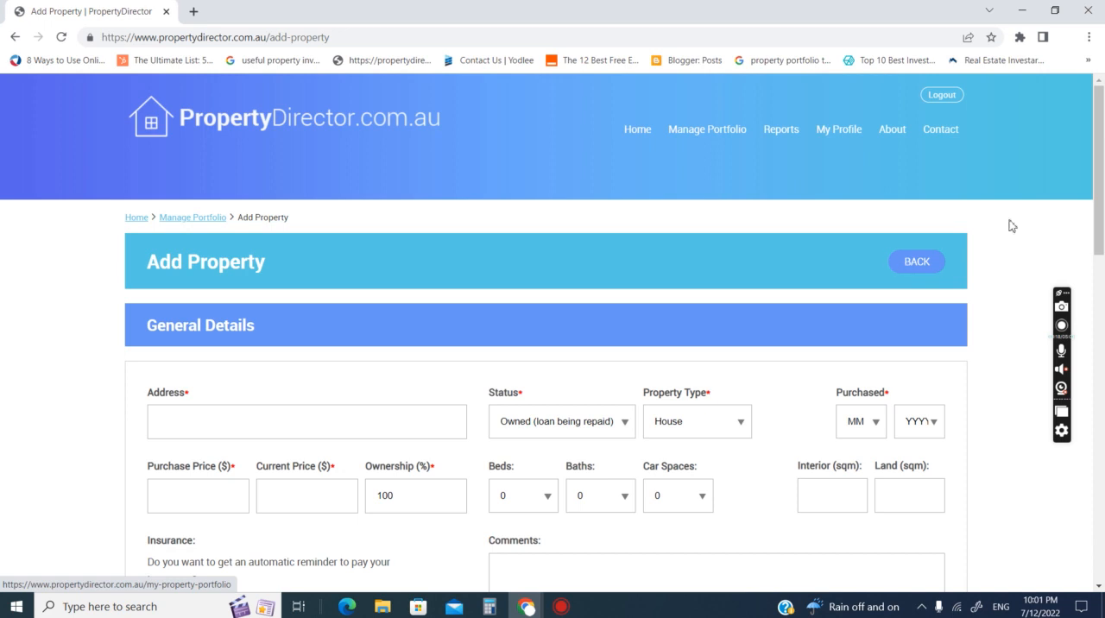
scroll(1101, 181, down, 1)
drag(1101, 181, 1102, 229)
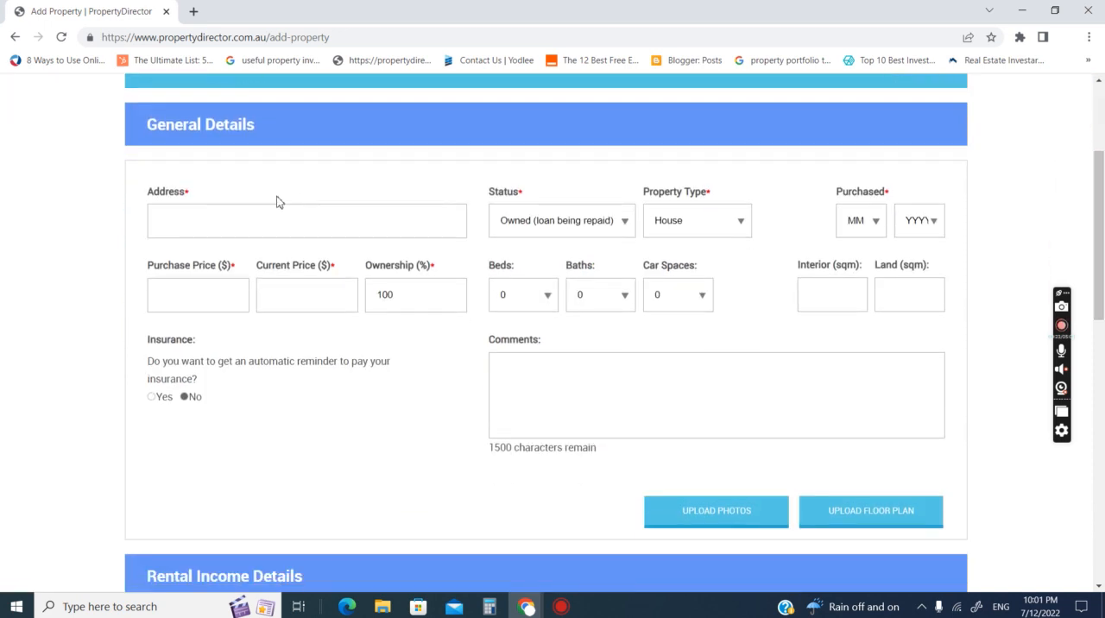
click(173, 221)
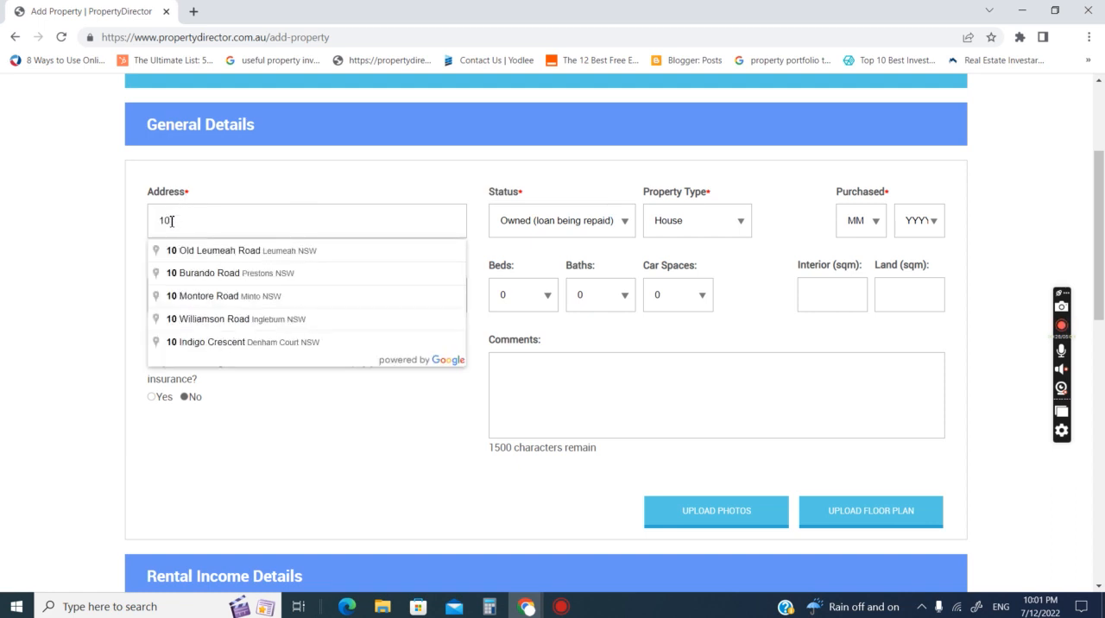
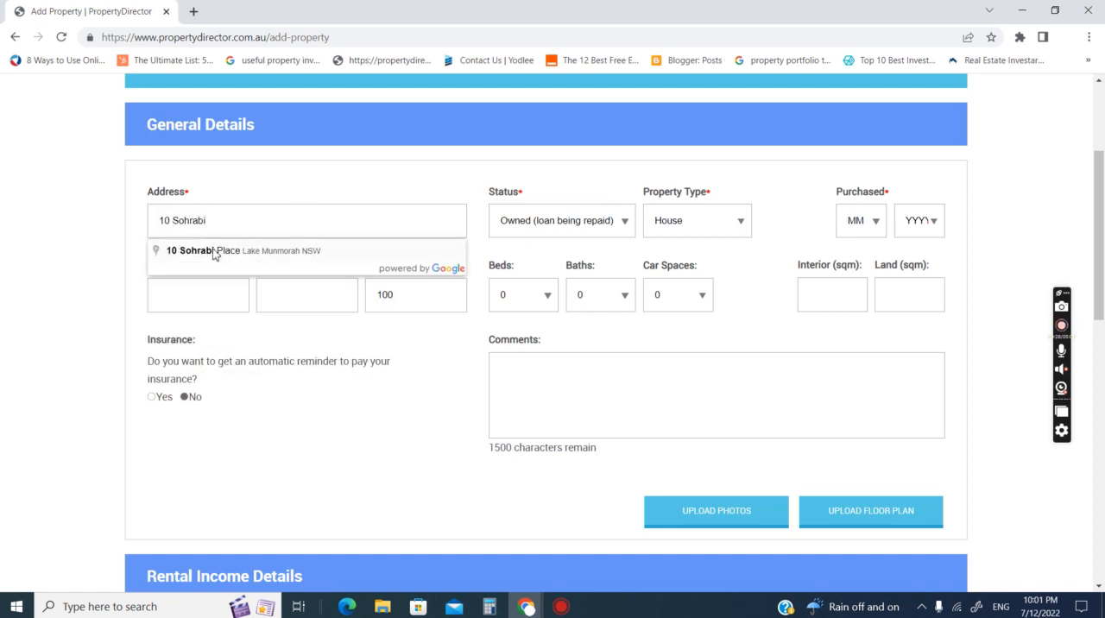
click(217, 250)
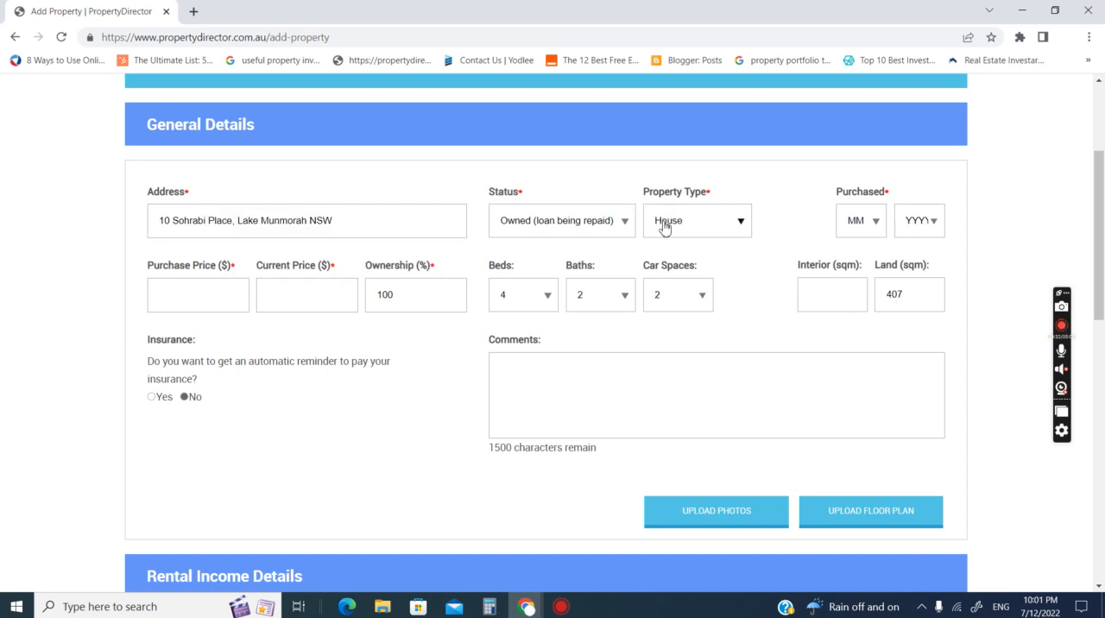
- Set the property's purchase date to month 1 of 2018
click(848, 219)
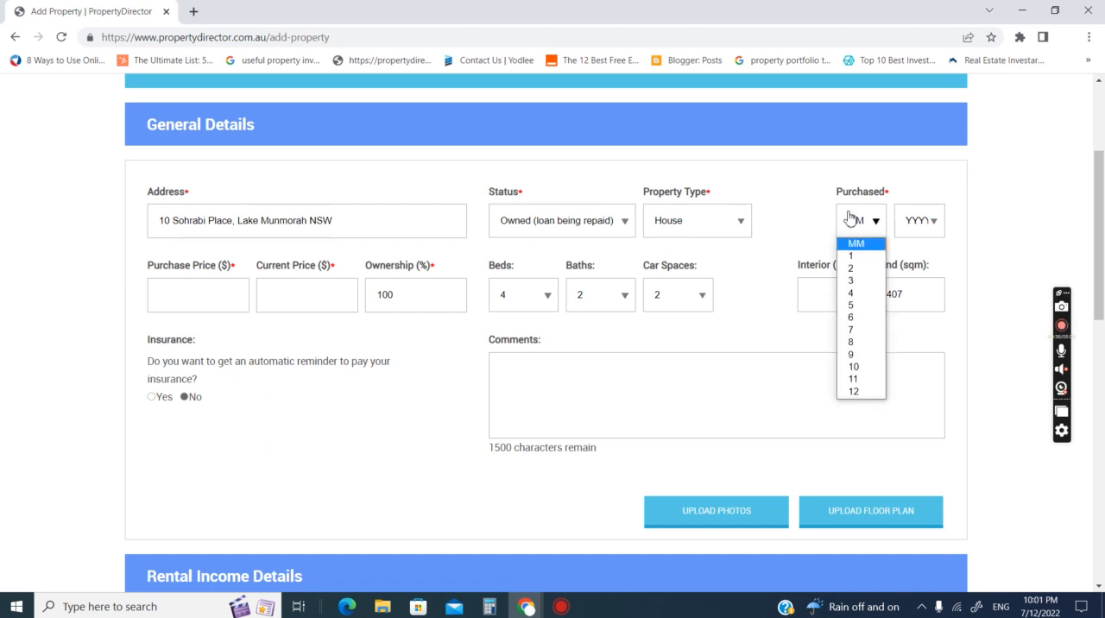
click(860, 256)
click(927, 223)
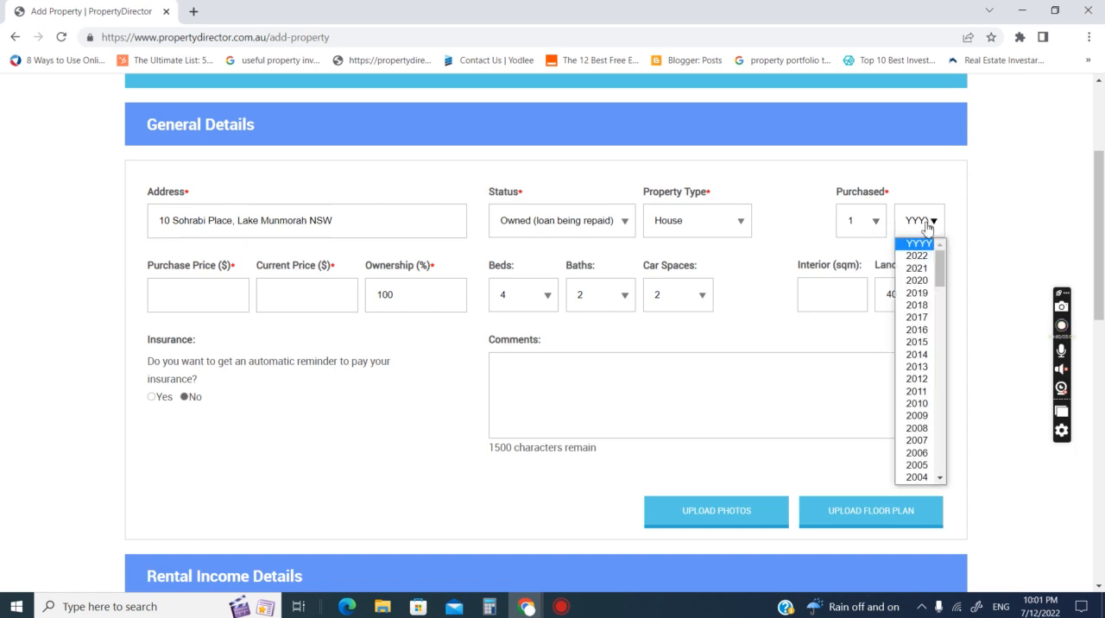
click(918, 305)
- Enter a purchase price of $480,000 and a current price of $720,000 for the property
click(195, 298)
text(4800000)
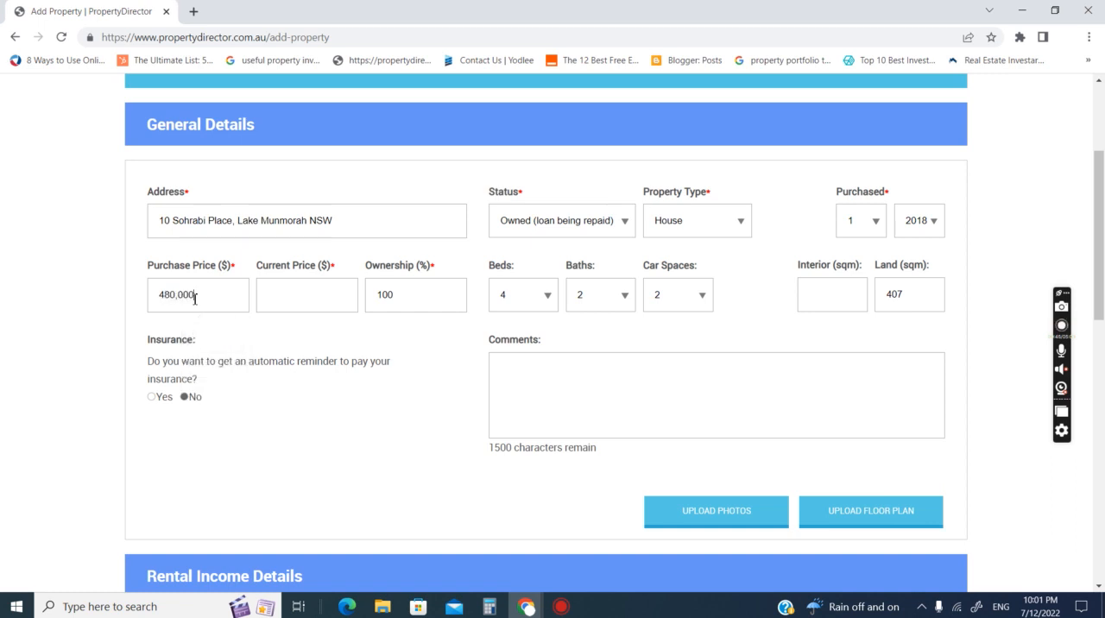
key(Tab)
text(720000)
- Enter a rent of $3,000 in the rental income details, paid monthly on the last day of the month
drag(1103, 273, 1102, 400)
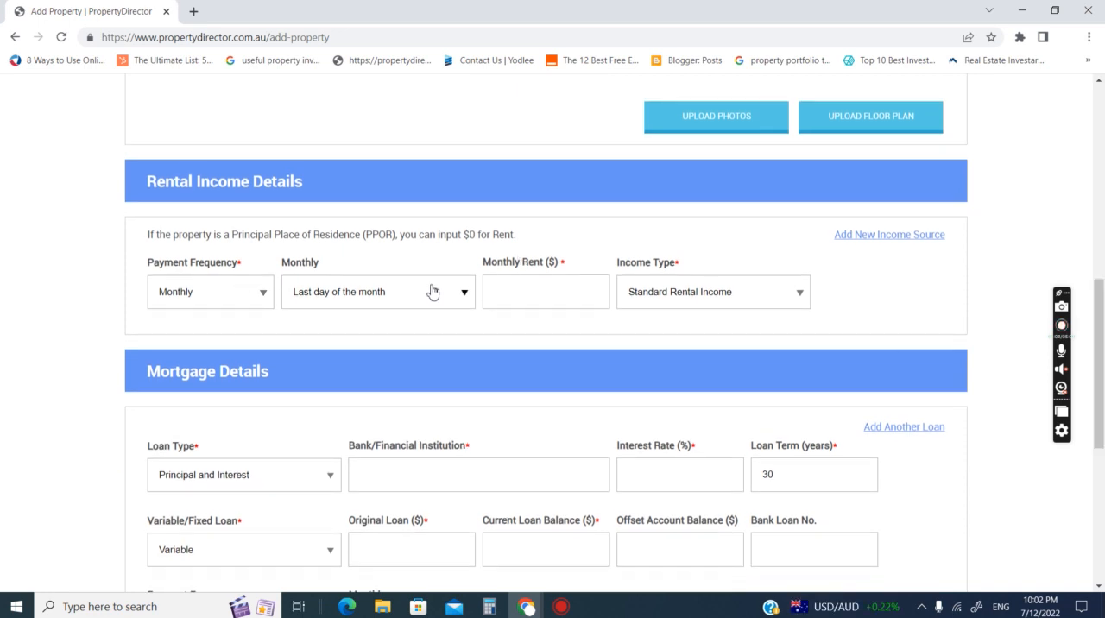
click(498, 291)
text(3000)
click(202, 299)
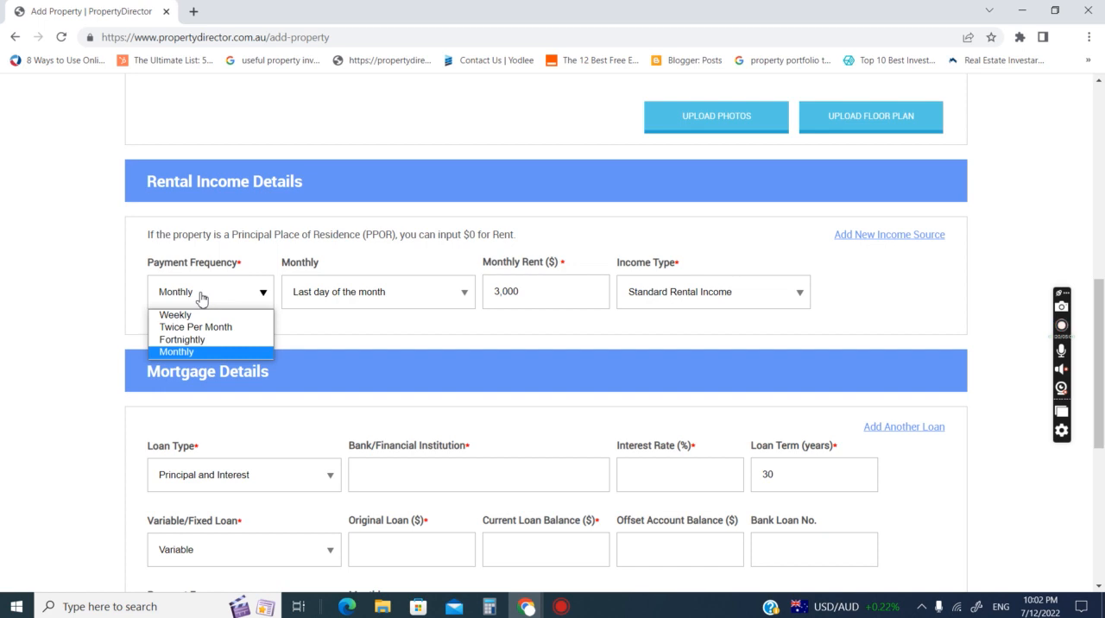
click(174, 353)
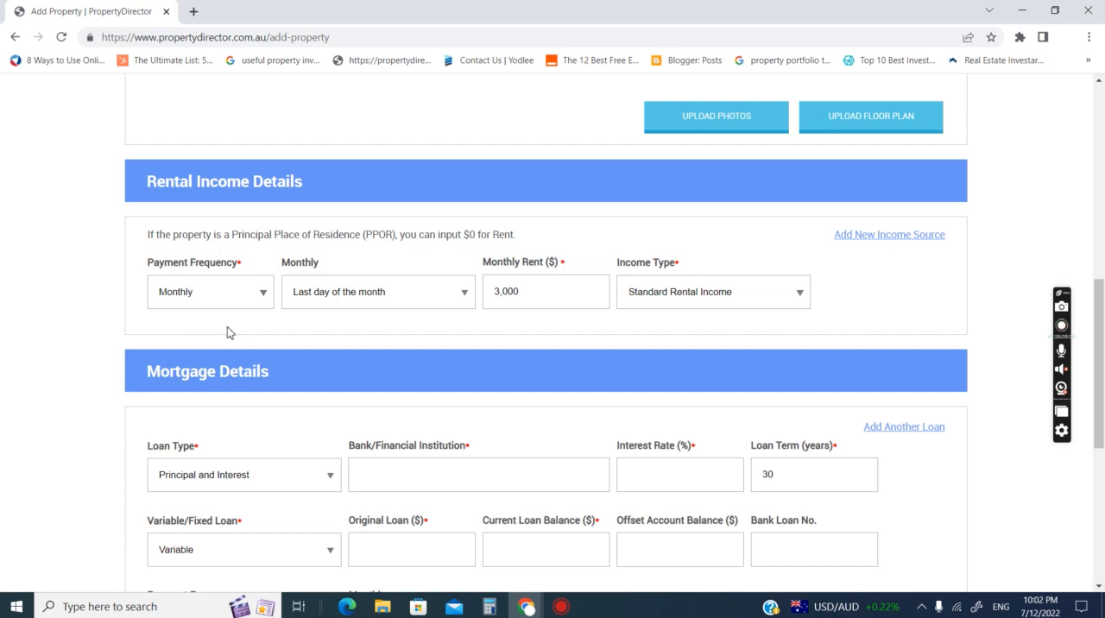
click(337, 304)
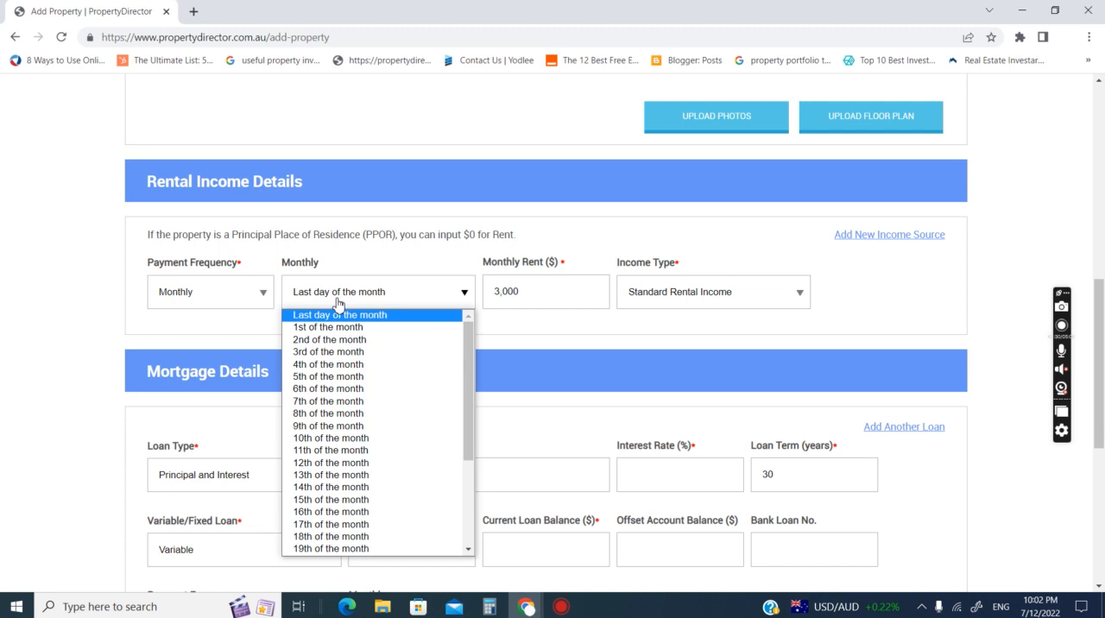
click(317, 316)
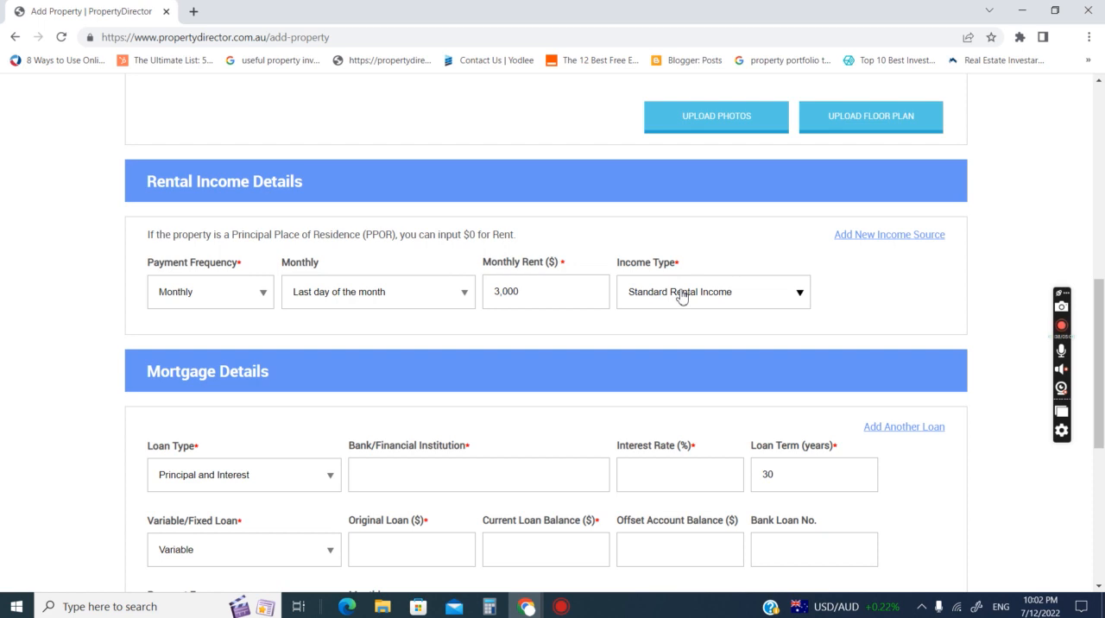
- Add a second income source to the rental income details and remove it again
click(861, 245)
click(673, 429)
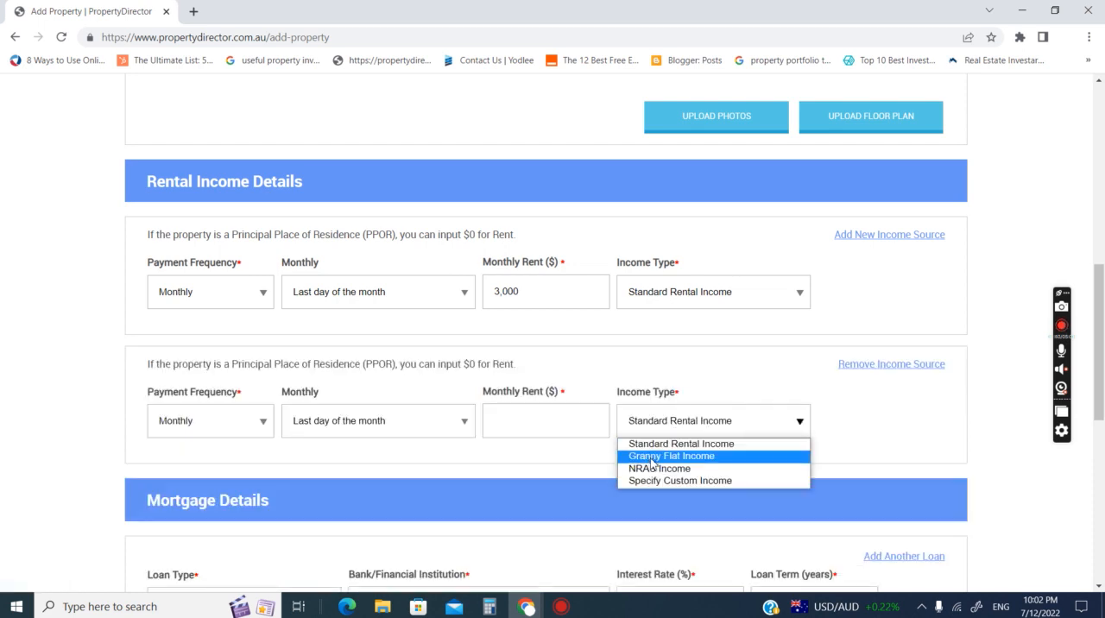
click(733, 390)
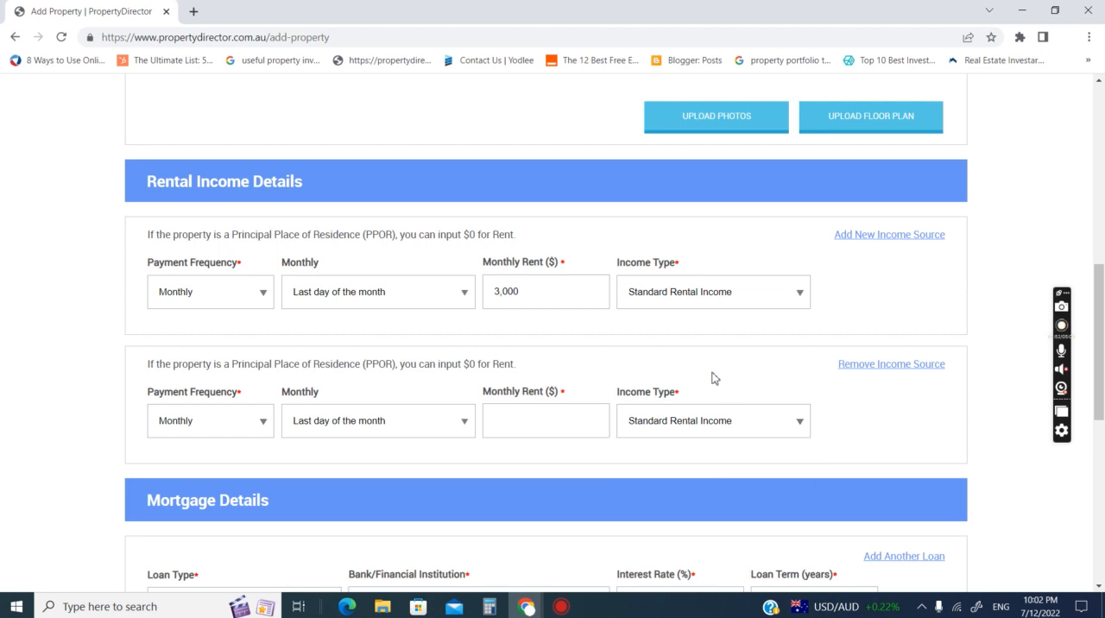
click(900, 366)
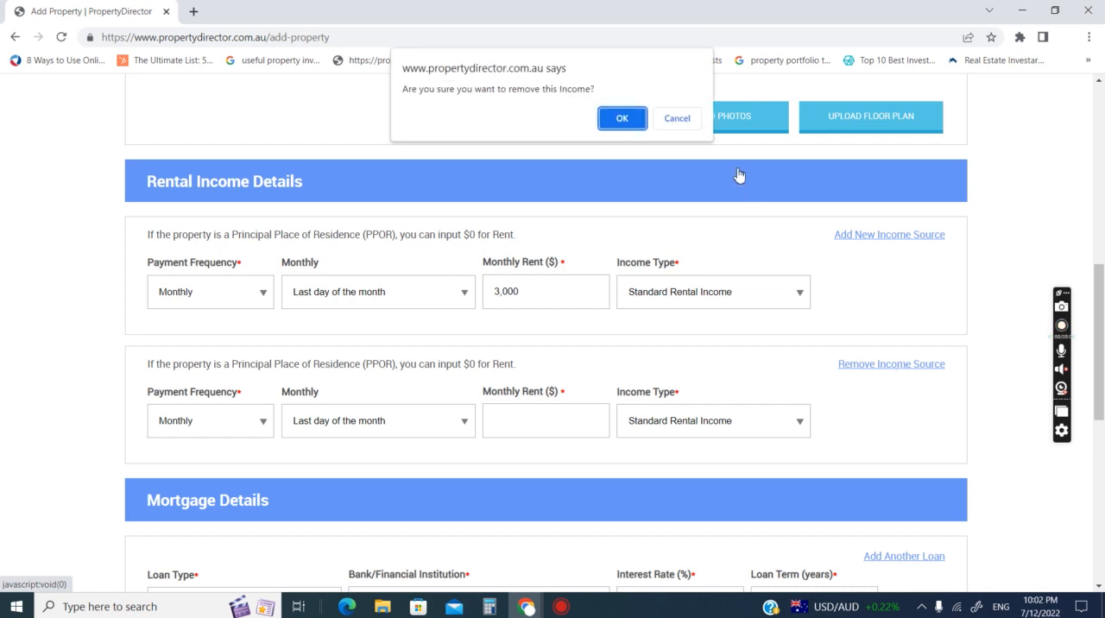
click(641, 123)
- In the mortgage details, enter Commonwealth as the financial institution and 3.5% as the interest rate
drag(1102, 347, 1102, 412)
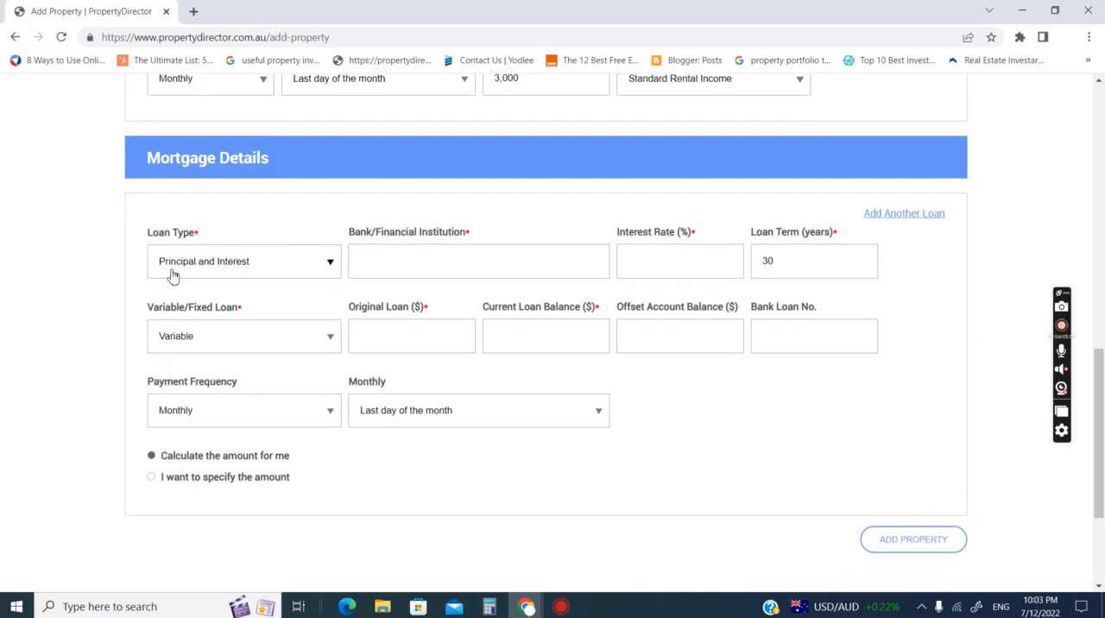
click(274, 262)
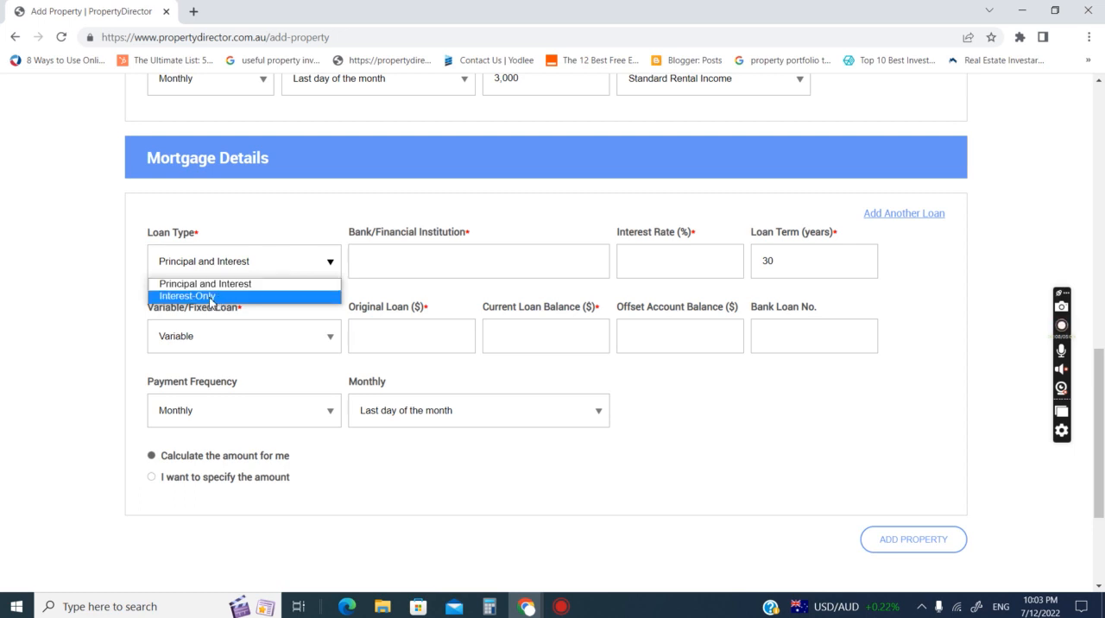
click(414, 258)
text(Commonwealth)
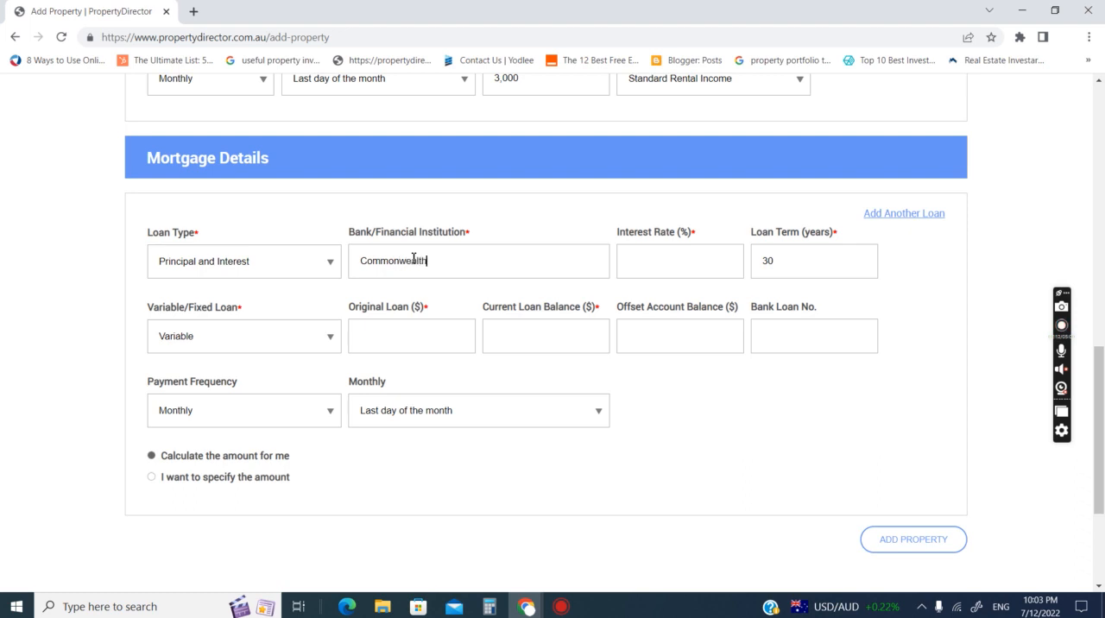
click(668, 257)
text(3.5)
- Set the mortgage to a Fixed loan
click(205, 347)
click(205, 348)
click(183, 338)
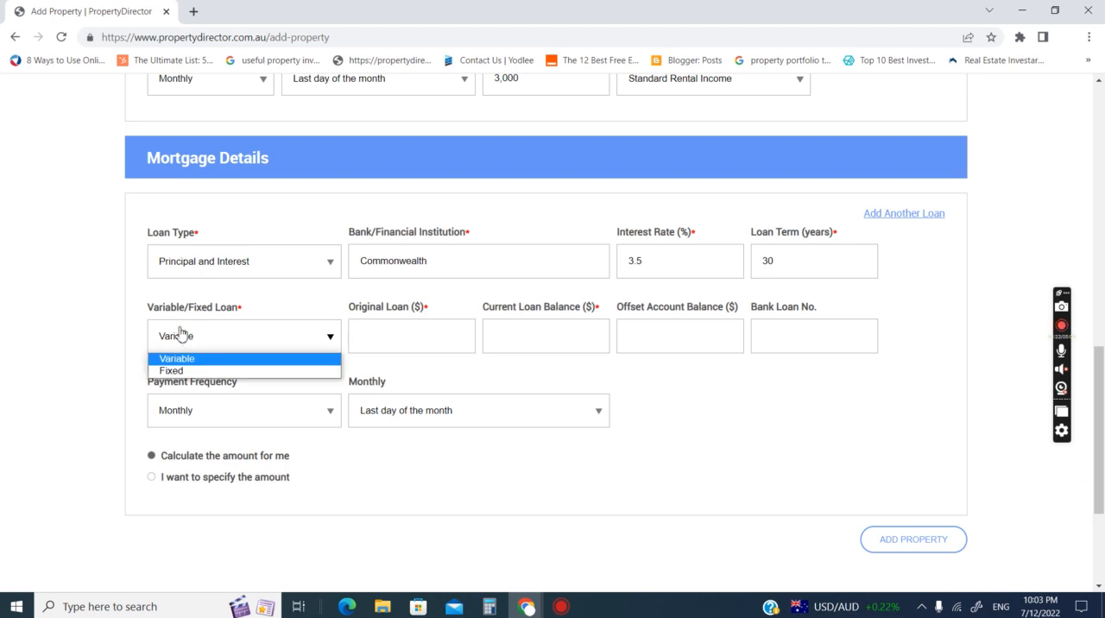
click(179, 372)
- Enter an original loan of $450,000 and a current loan balance of $420,000
click(374, 328)
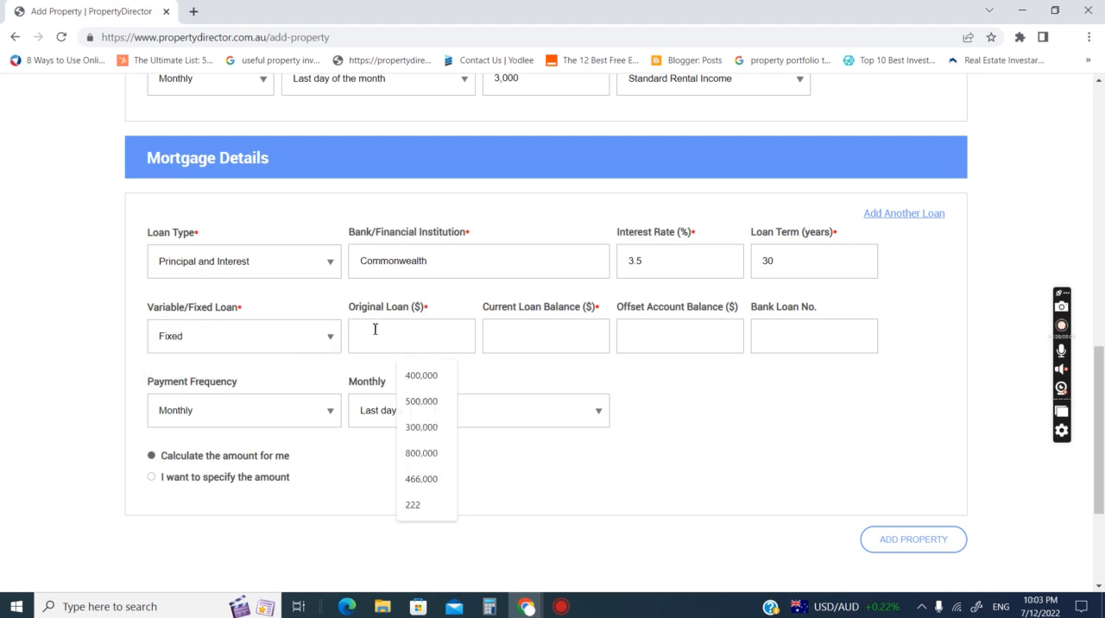
click(326, 309)
click(369, 331)
text(450,000)
click(506, 341)
text(420,000)
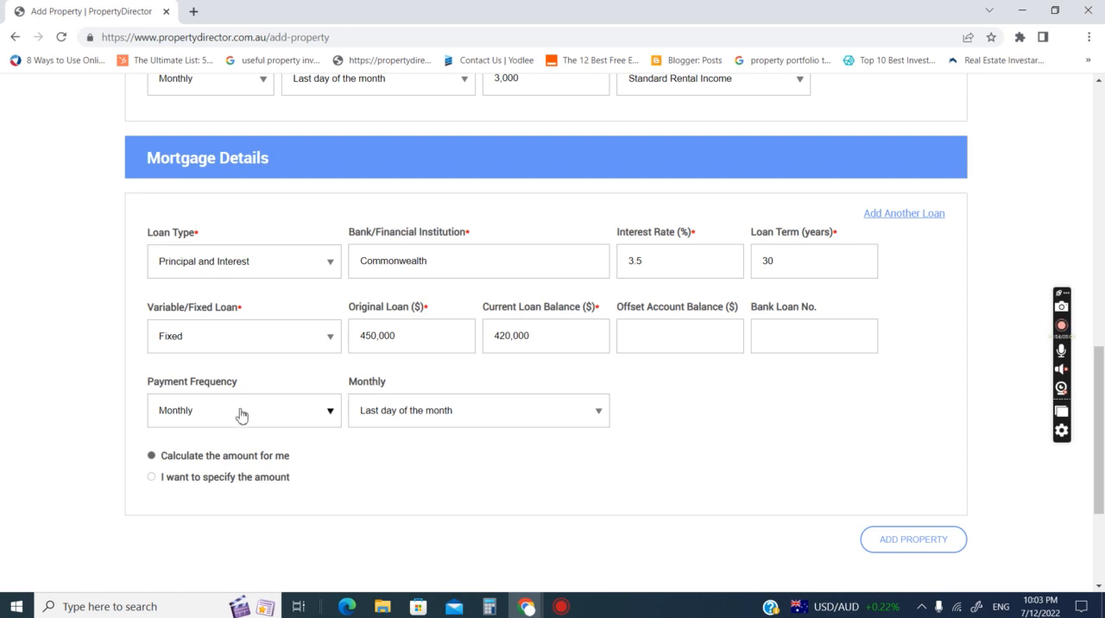
- Set the monthly loan repayment to the 14th of the month and submit the new property
click(369, 412)
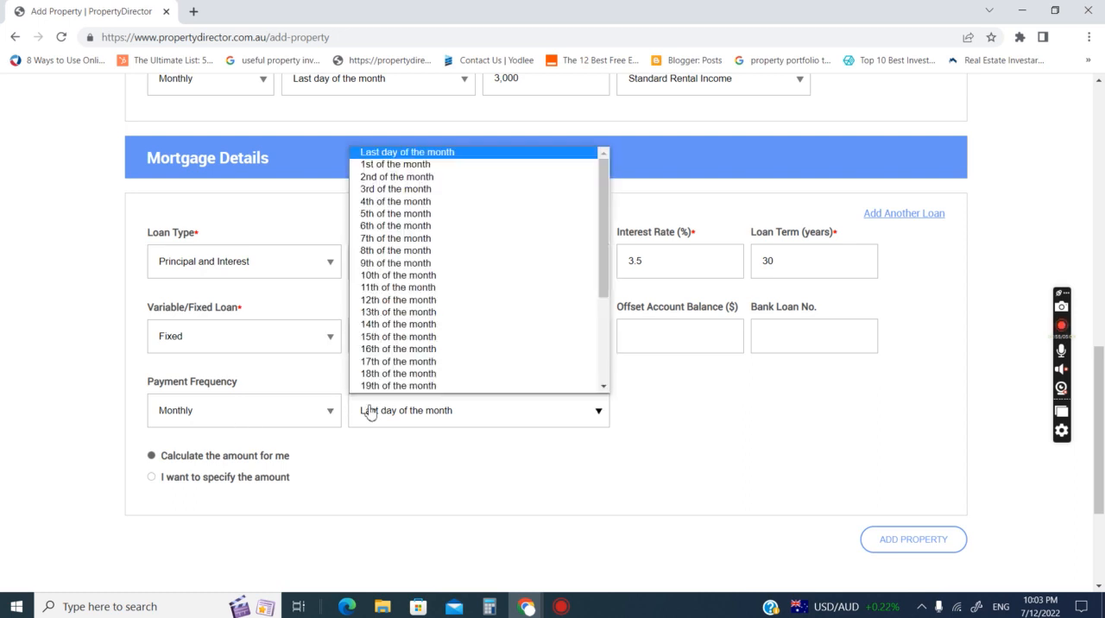
click(382, 324)
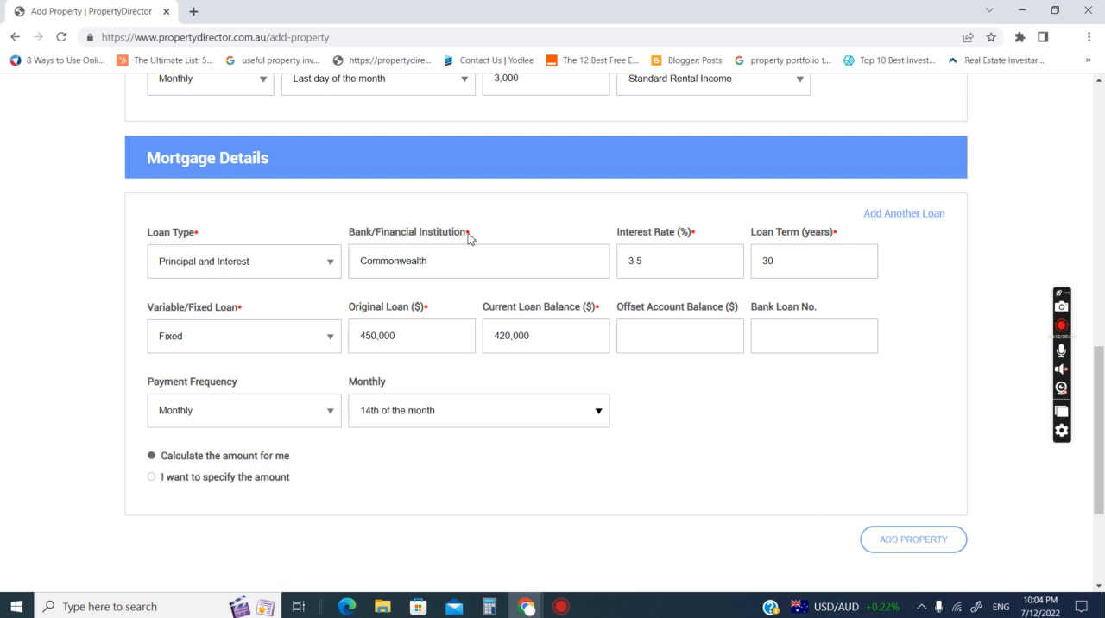
click(882, 542)
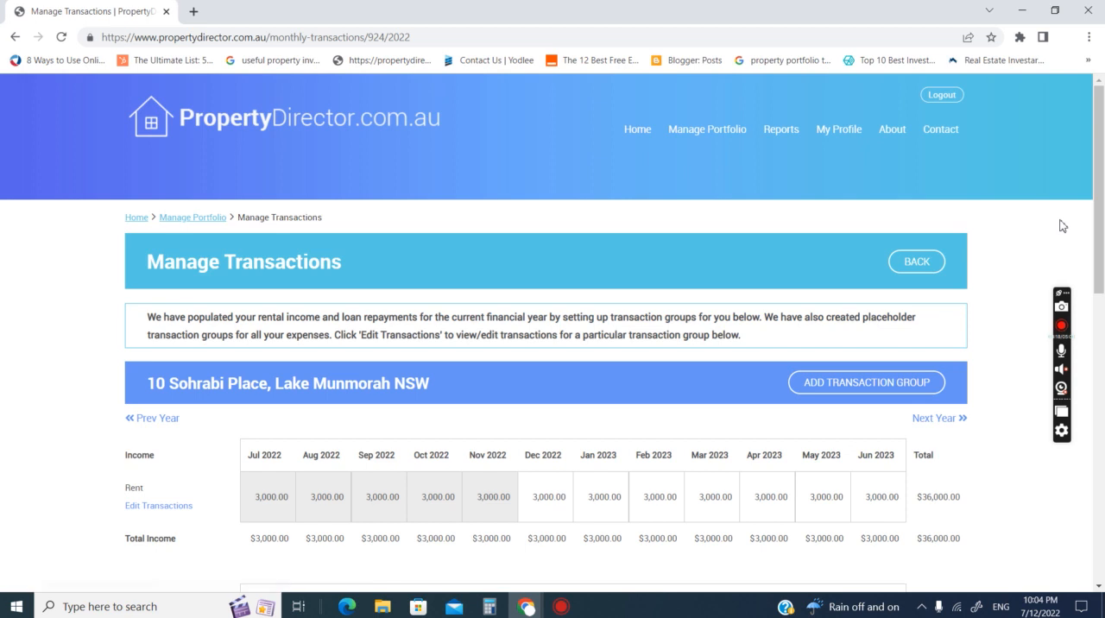
- Examine the property's monthly income, mortgage, expense and net figures for the current financial year
scroll(1062, 226, down, 1)
scroll(1062, 227, down, 2)
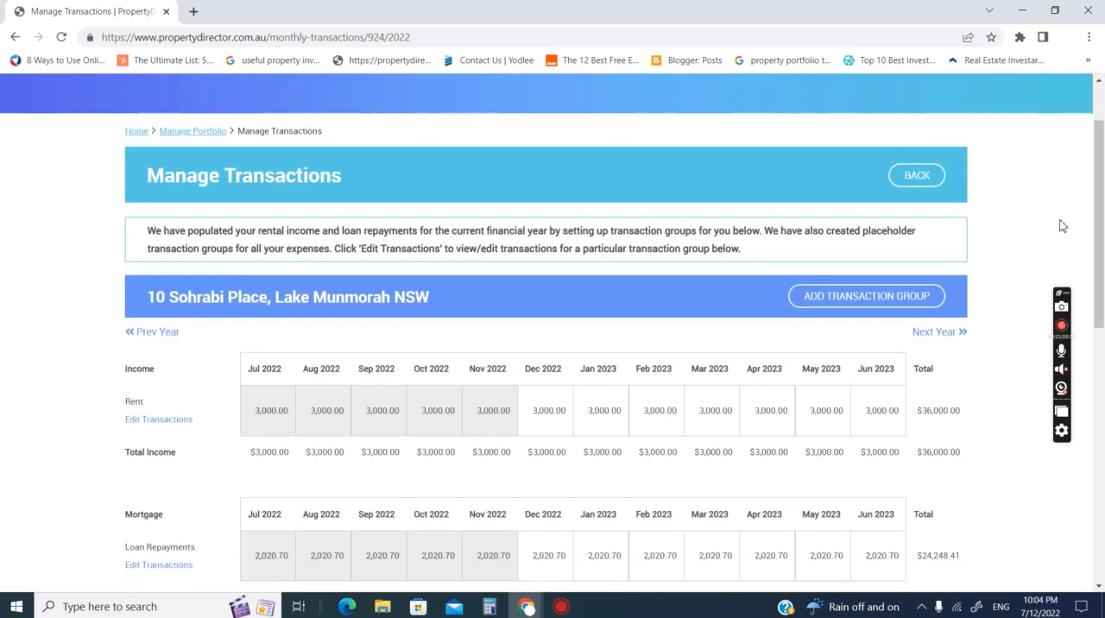
scroll(1062, 226, down, 1)
scroll(1061, 226, down, 1)
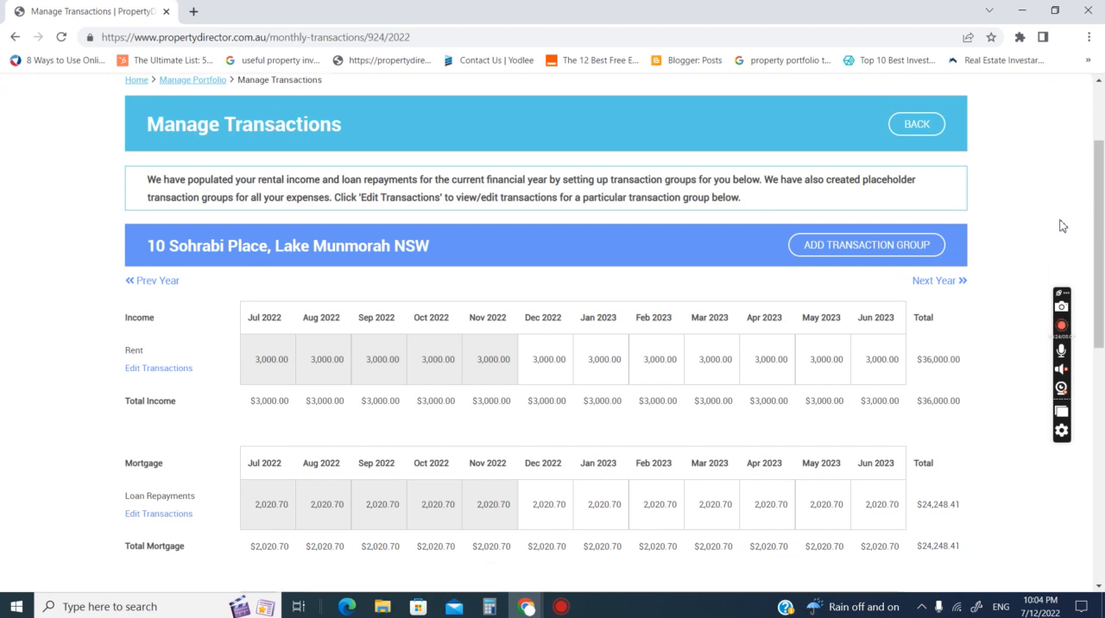
scroll(1062, 226, down, 1)
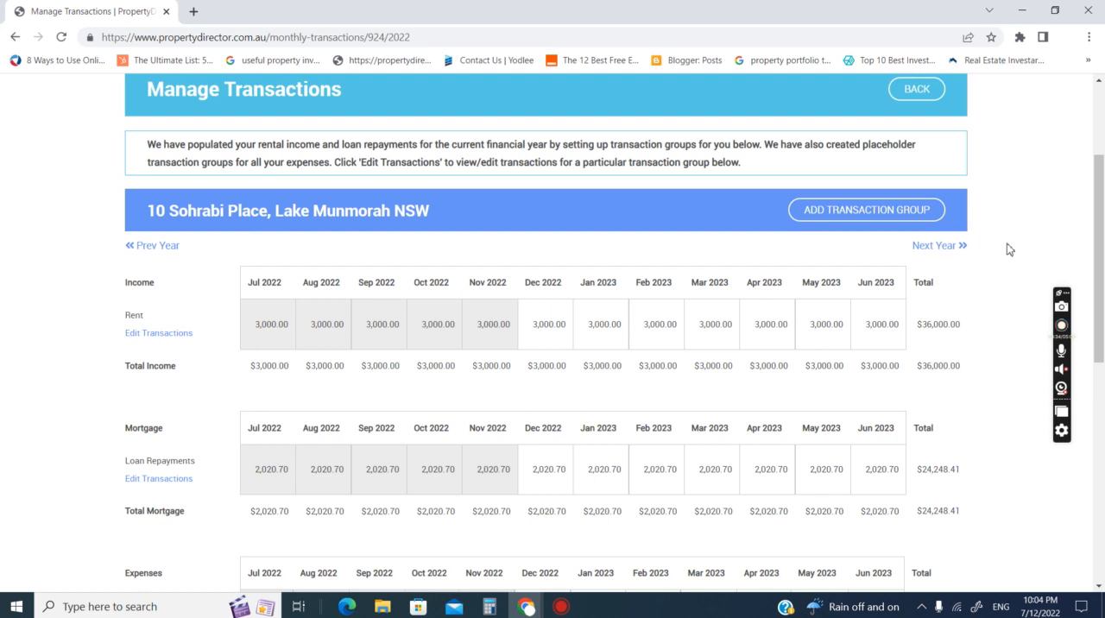
scroll(1006, 248, down, 2)
scroll(1006, 249, down, 1)
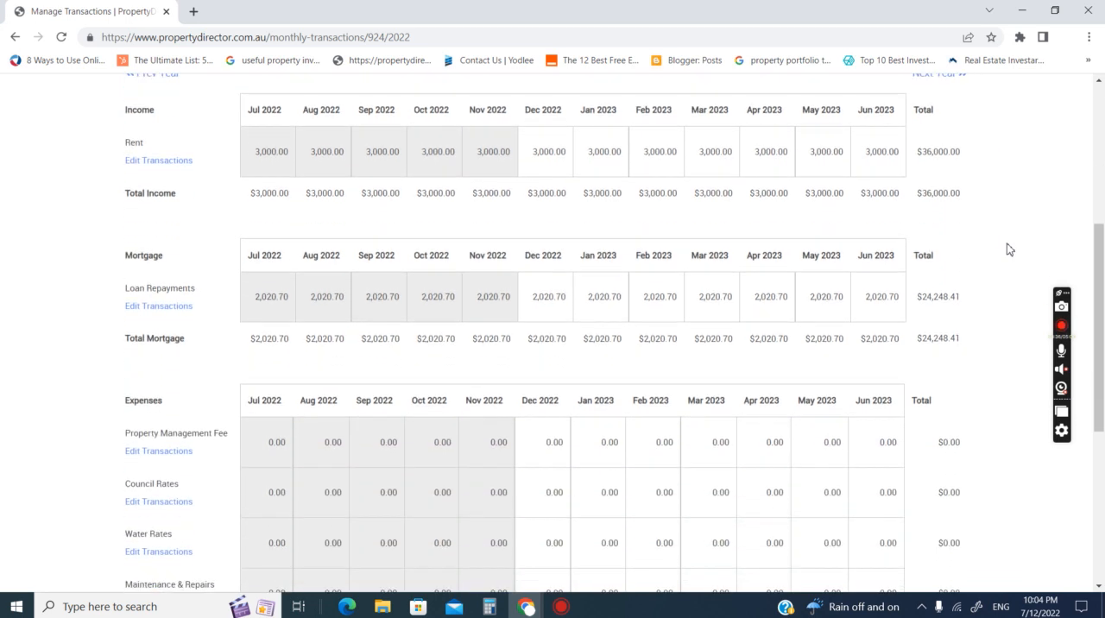
scroll(1009, 249, down, 1)
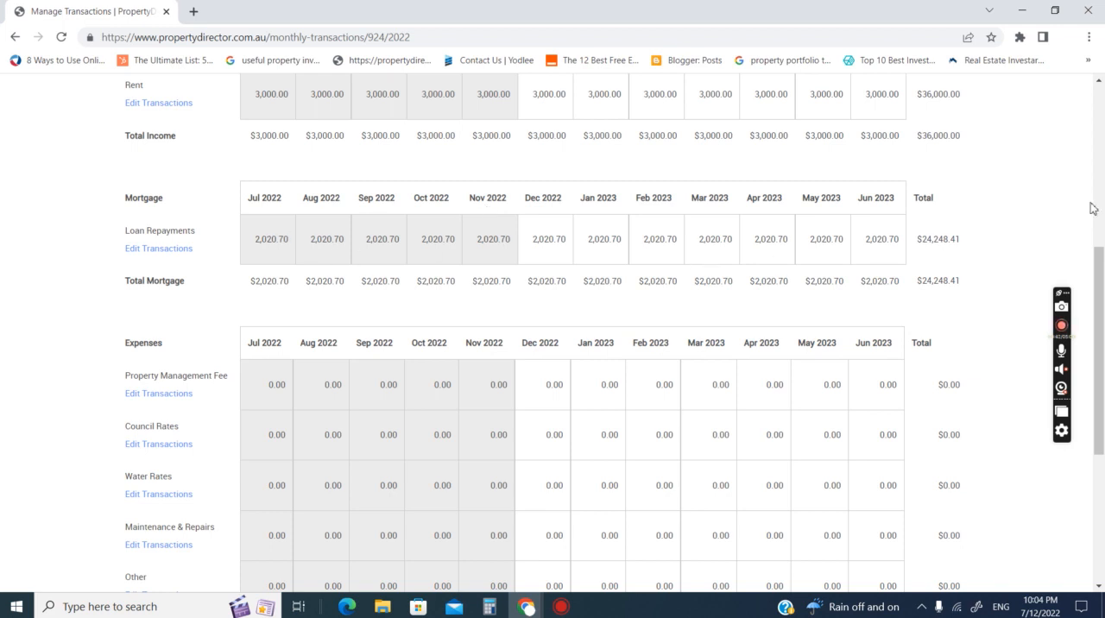
scroll(1092, 207, down, 2)
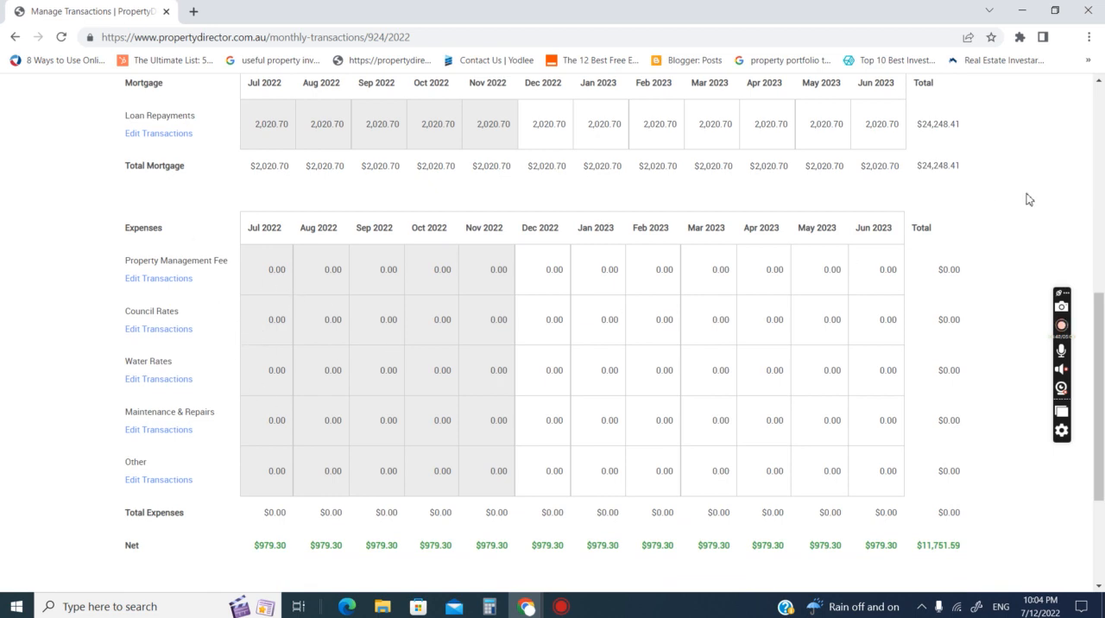
scroll(1029, 199, up, 3)
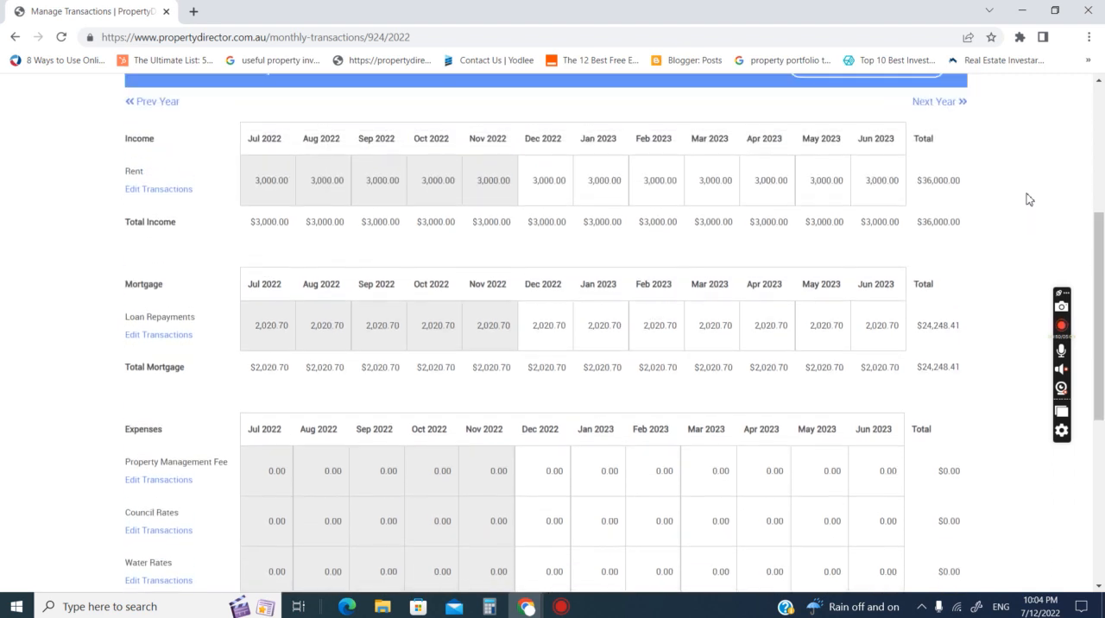
scroll(1029, 200, up, 1)
scroll(1029, 200, down, 1)
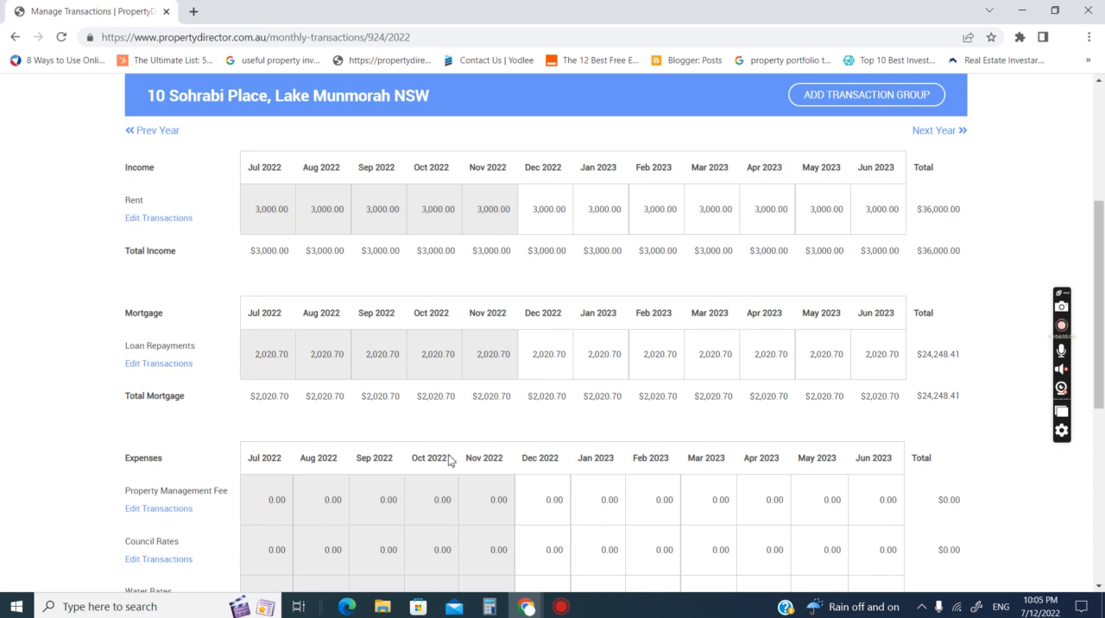
- Return from the transactions page to the property portfolio overview
drag(1104, 382, 1104, 381)
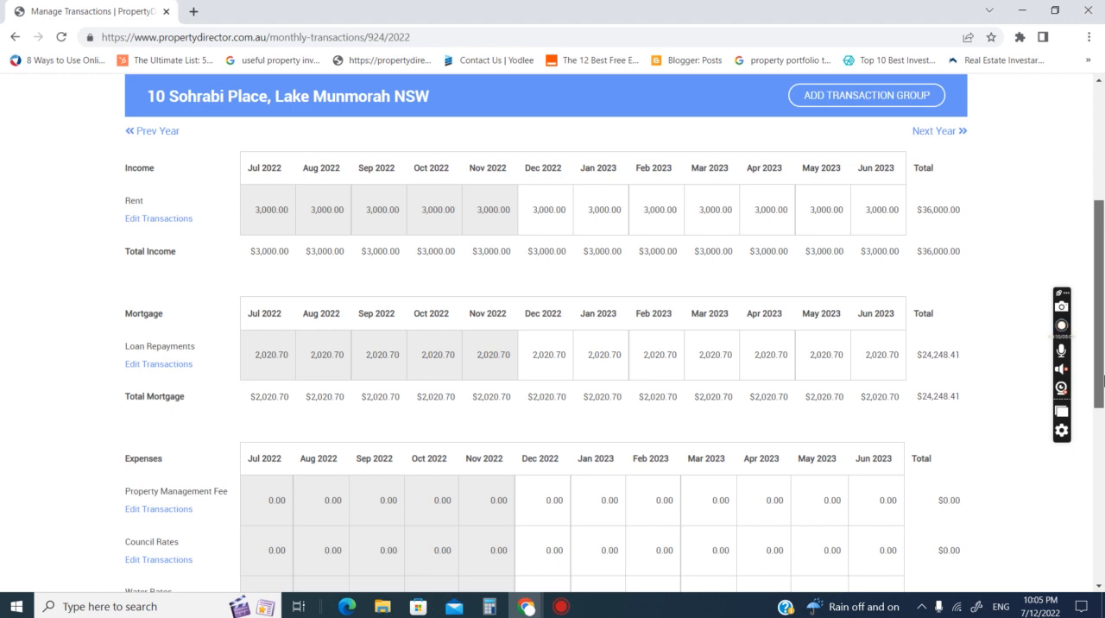
drag(1103, 381, 1103, 189)
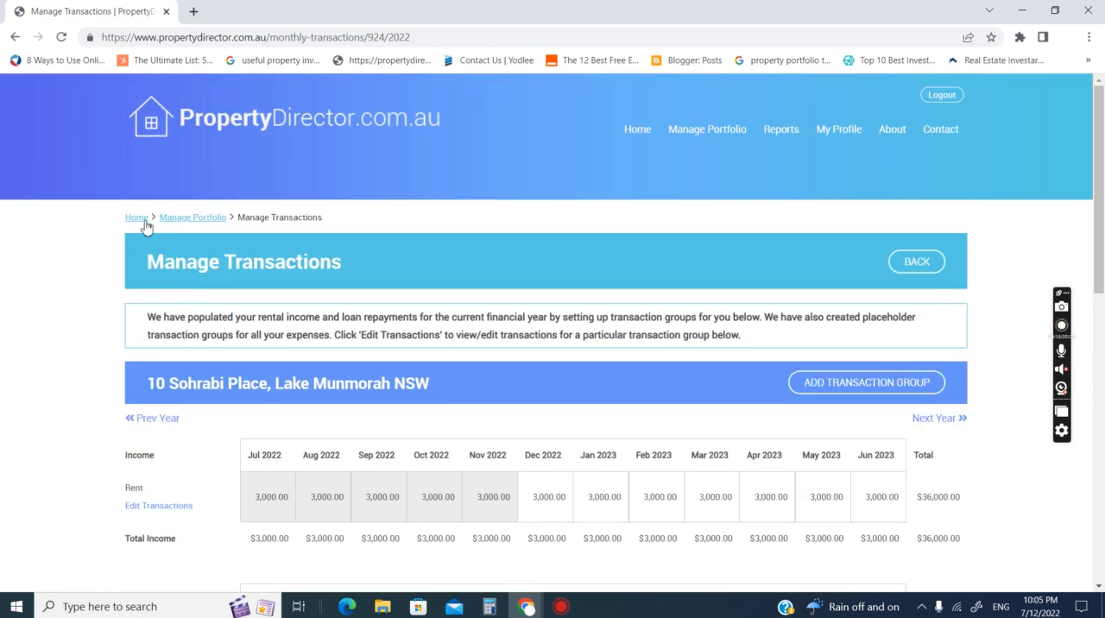
click(183, 225)
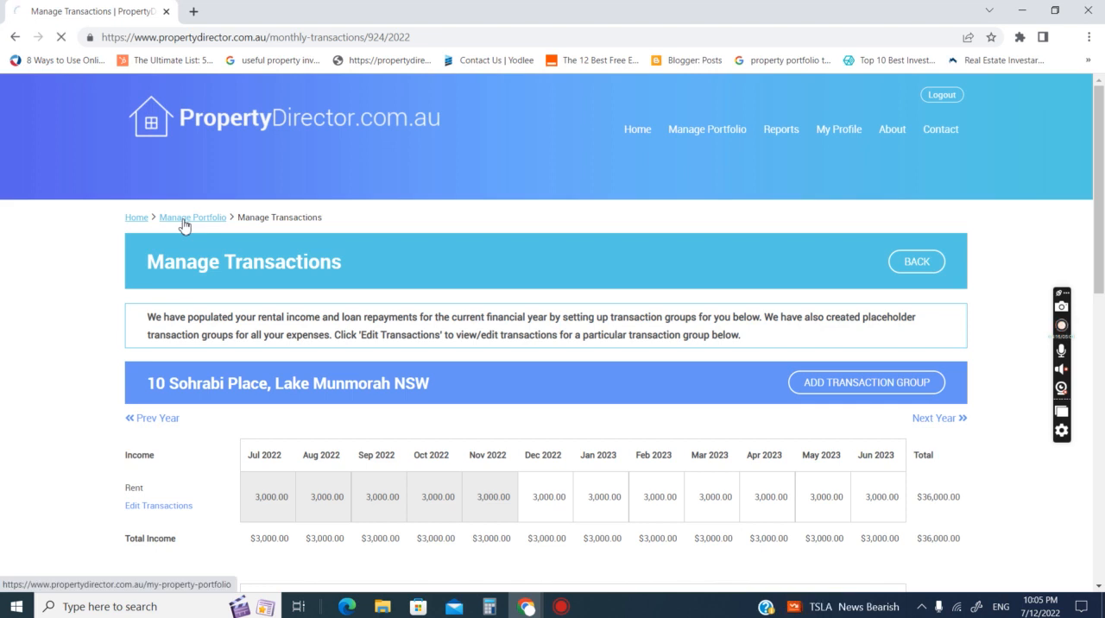